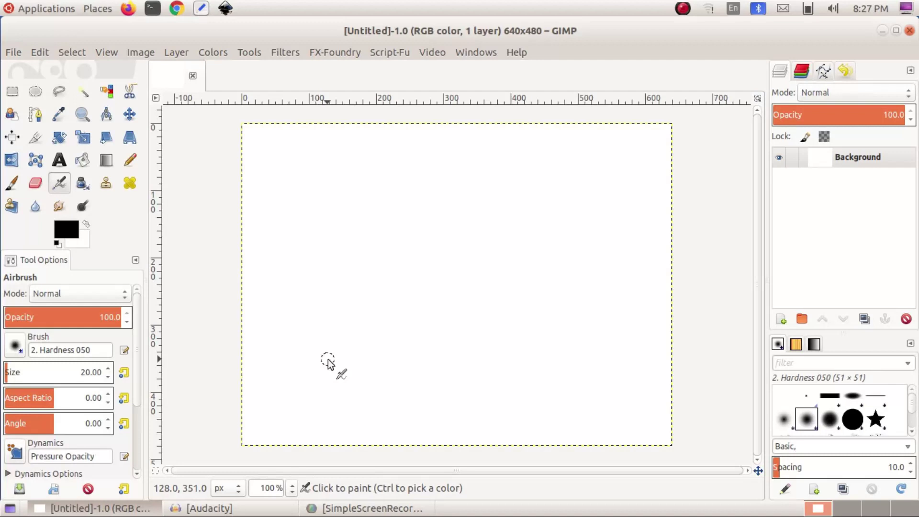
Step: Select the Bucket Fill tool on the blank 640×480 white canvas
click(87, 161)
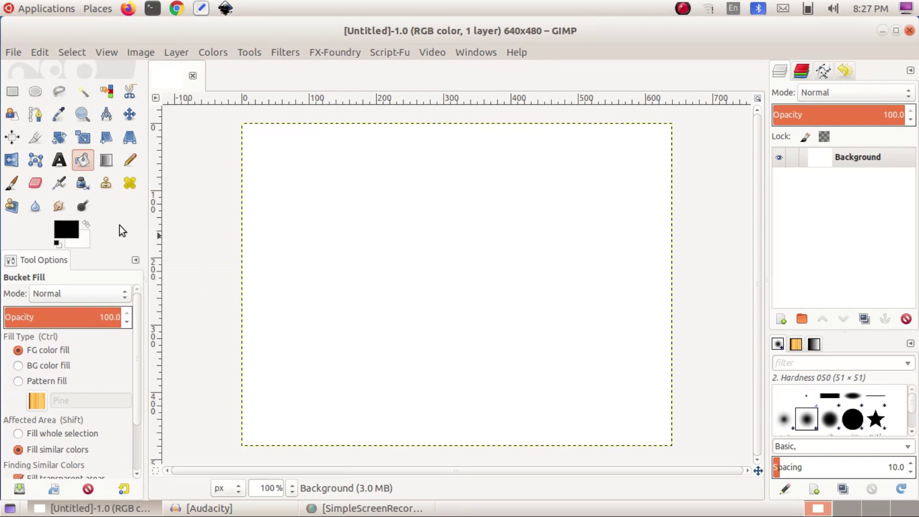
Step: Fill the whole canvas black and select a rectangle in its centre
click(324, 213)
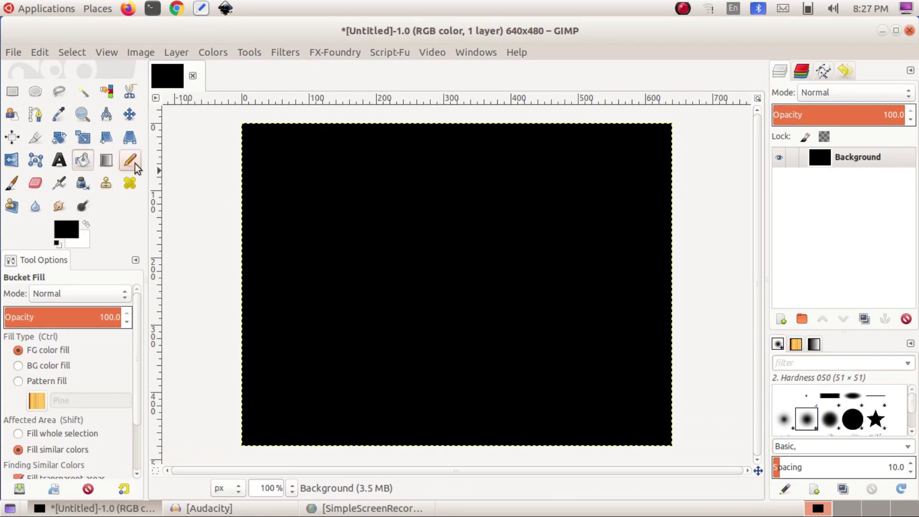
click(15, 93)
drag(369, 182, 555, 329)
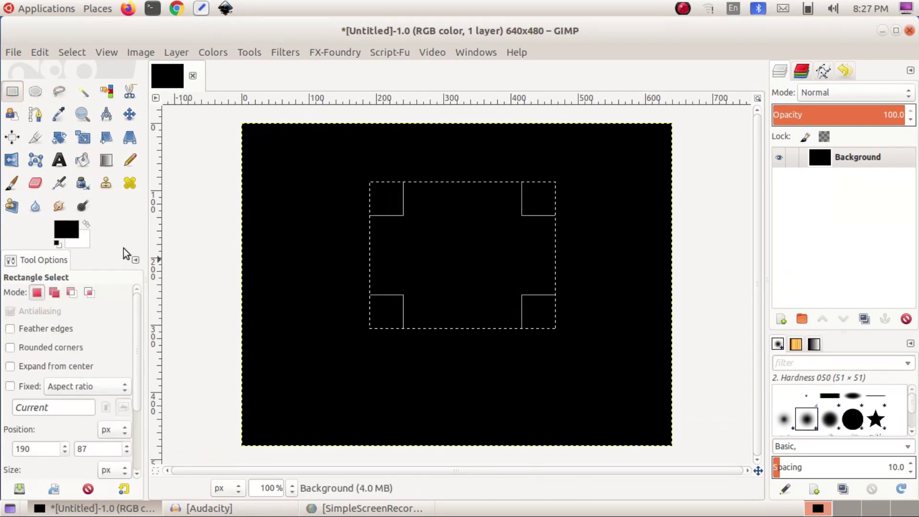
Step: Set the foreground to bright magenta (ed0fe5) and bucket-fill the selected rectangle with it
click(69, 233)
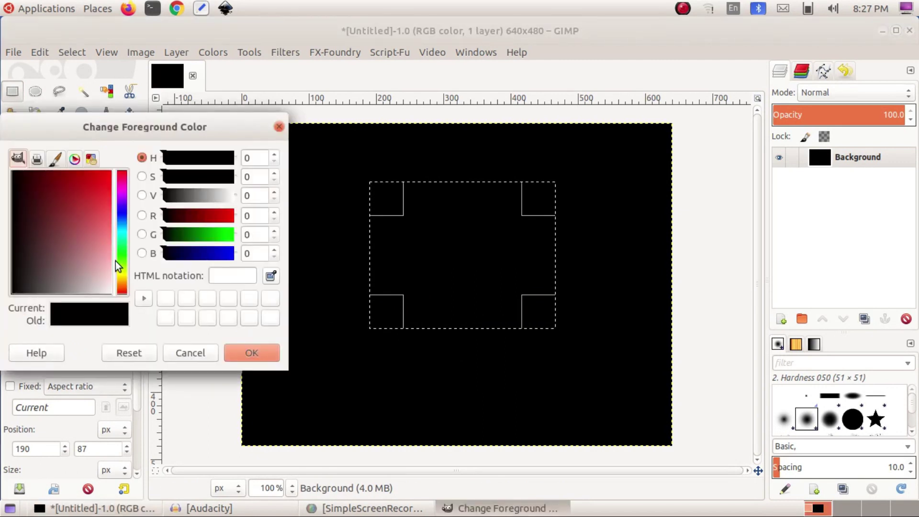
click(123, 190)
click(105, 177)
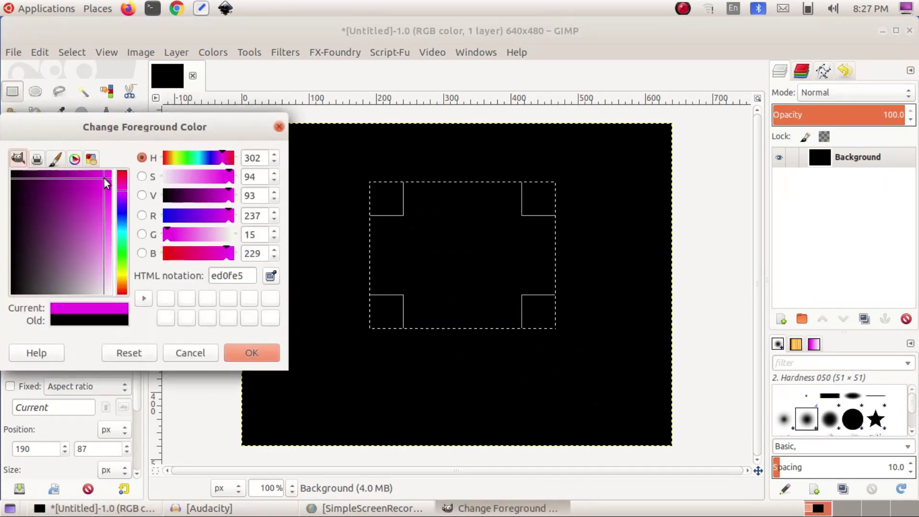
click(240, 350)
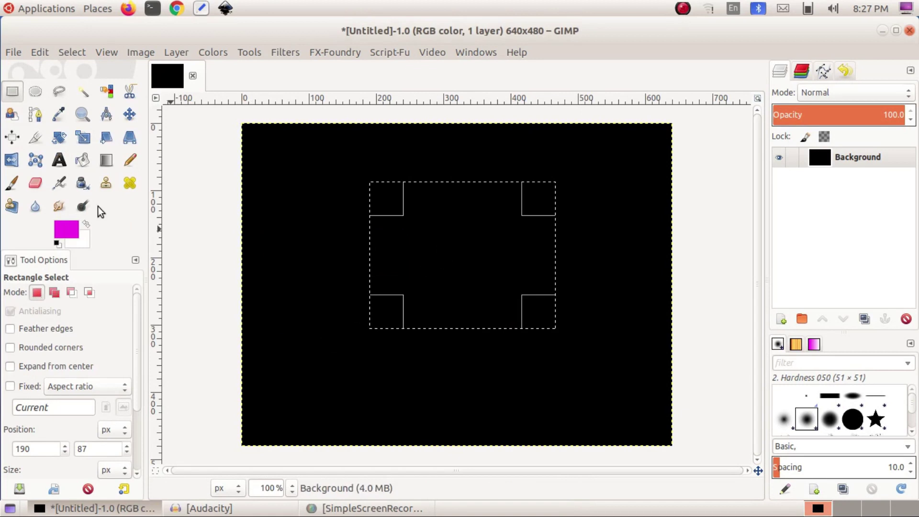
click(83, 160)
click(436, 257)
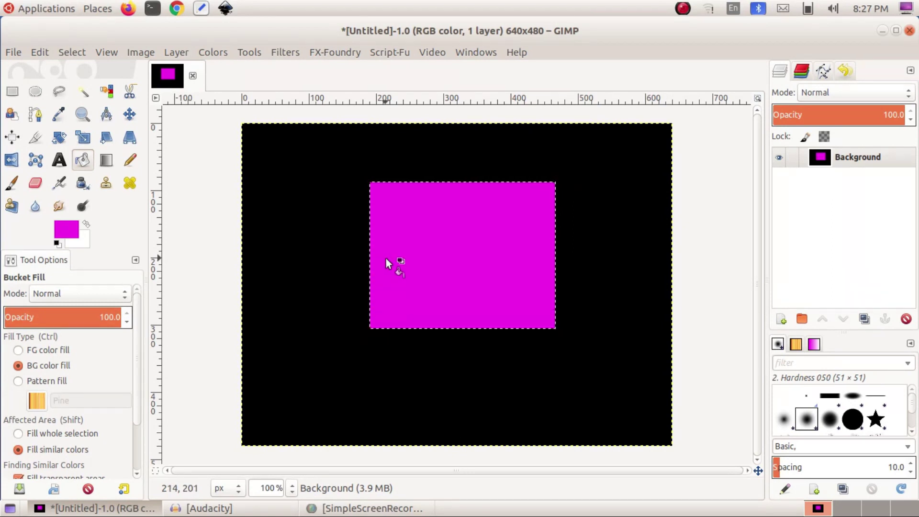
Step: Undo the black fill, magenta fill and rectangle selection with Ctrl+Z
key(ctrl+z)
key(ctrl+z)
key(ctrl+z)
key(ctrl+z)
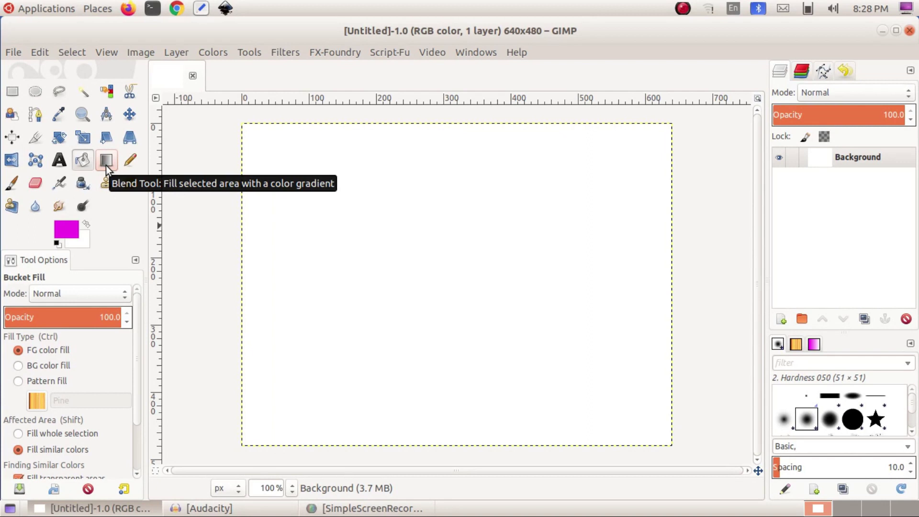
Step: Choose the Blend tool and set the background colour to bright cyan (08edea)
click(107, 161)
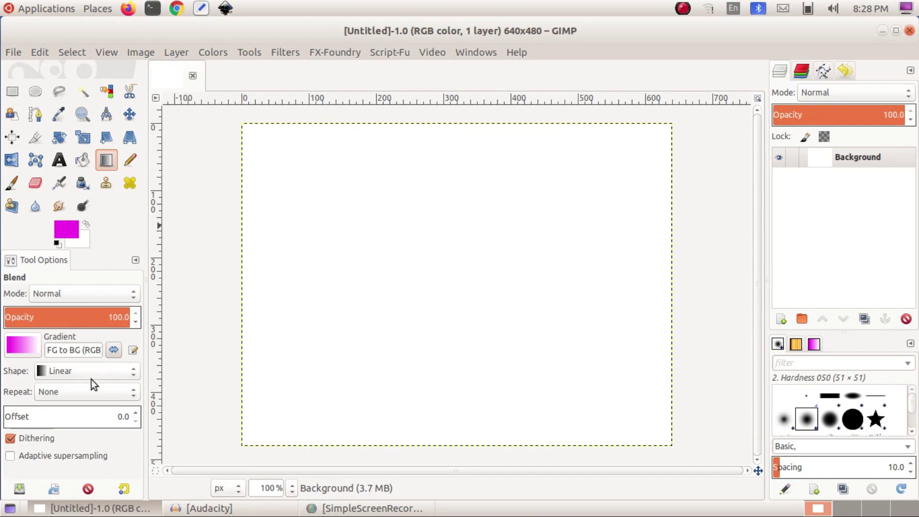
click(82, 240)
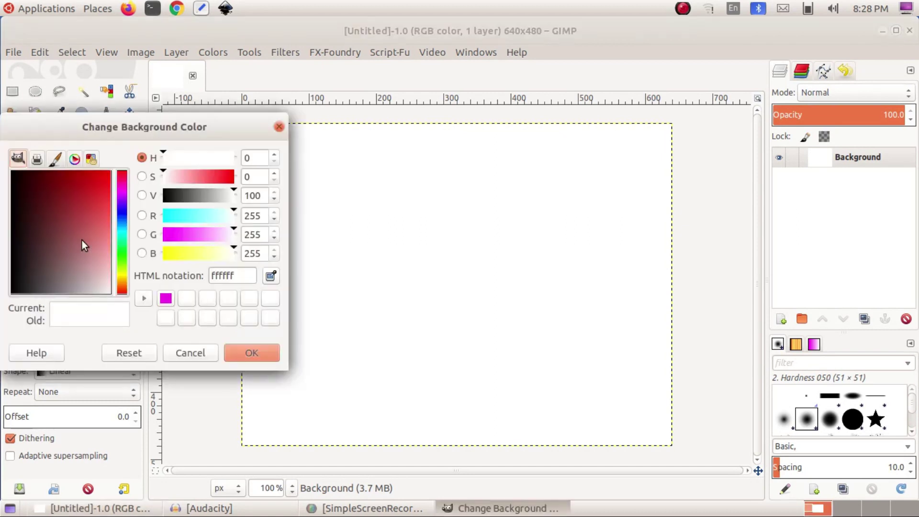
click(122, 234)
drag(105, 196, 104, 174)
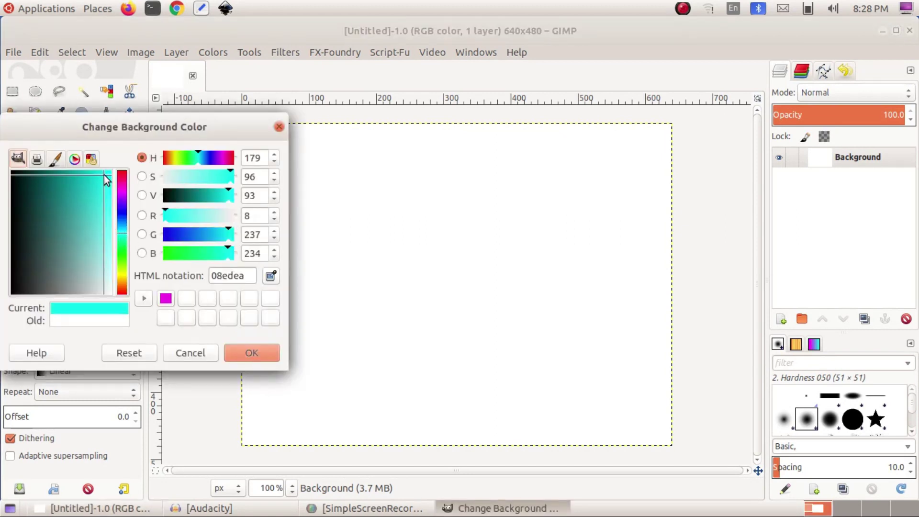
click(245, 353)
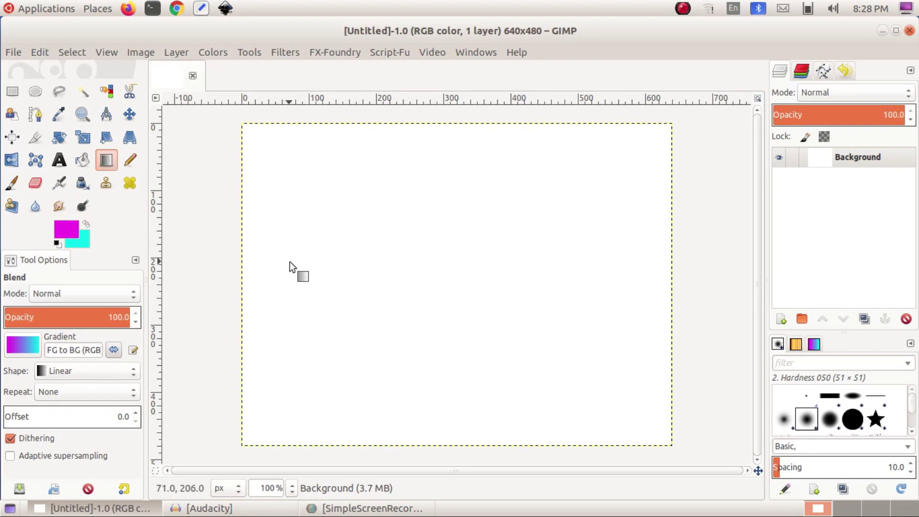
Step: Draw trial gradients, finishing with magenta at top left fading to cyan at bottom right
drag(289, 259, 579, 260)
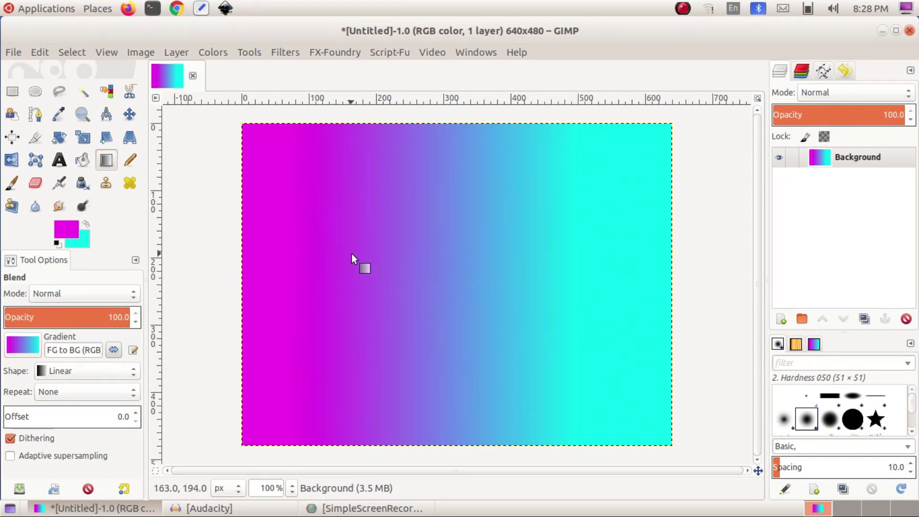
drag(301, 181, 561, 375)
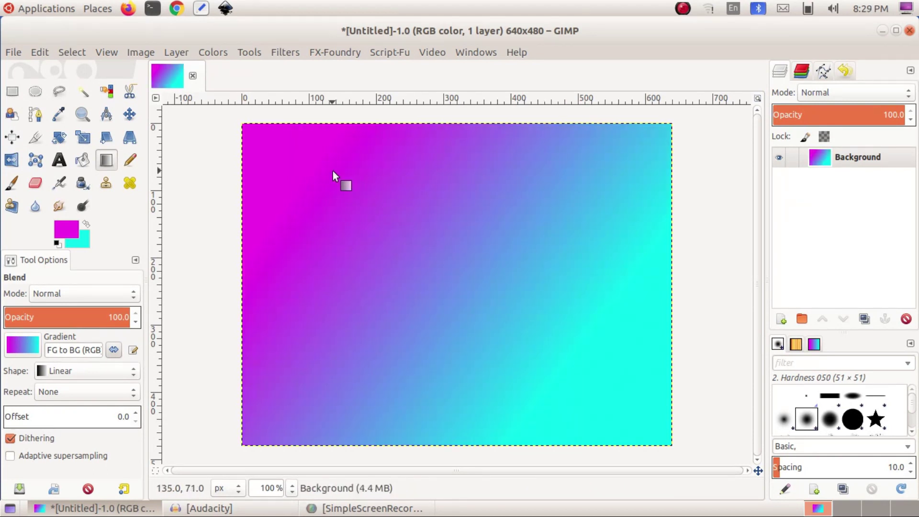
drag(417, 161, 427, 387)
drag(617, 214, 366, 367)
drag(463, 405, 519, 185)
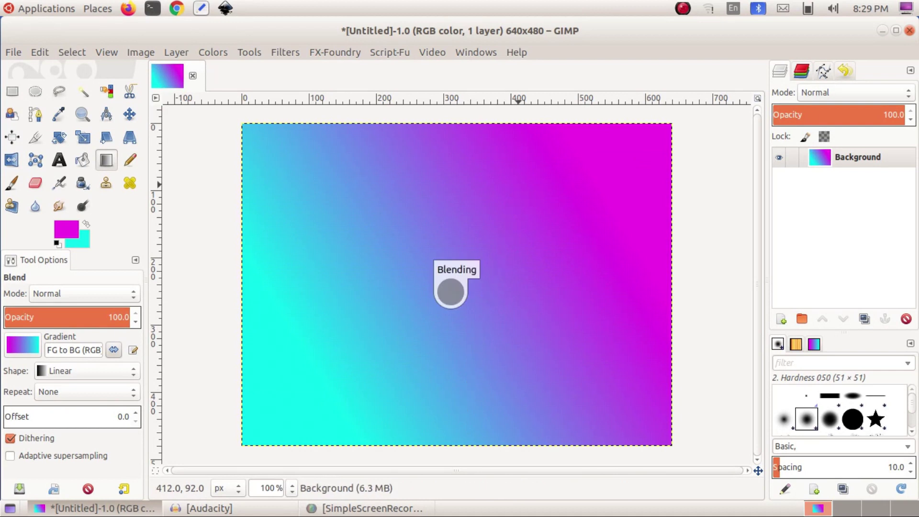
drag(382, 168, 505, 404)
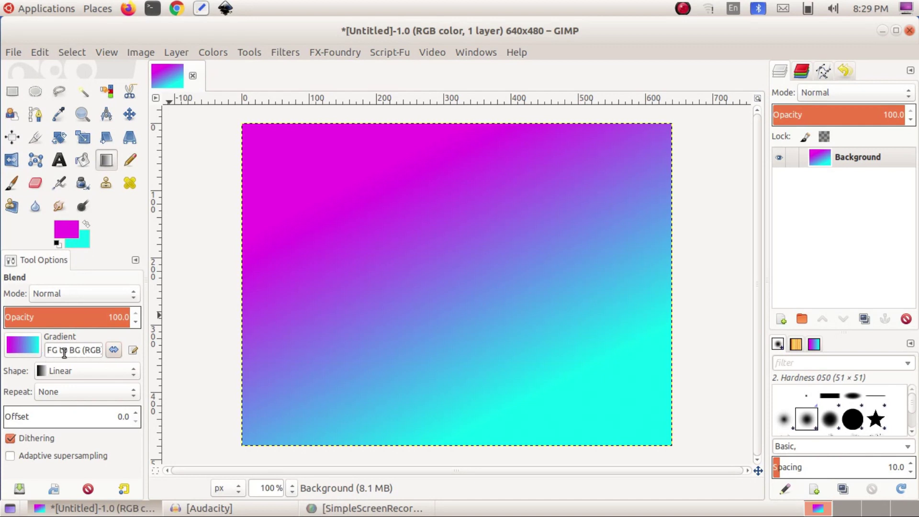
Step: Toggle Reverse off and on, then pick the Full saturation spectrum gradient preset
click(113, 351)
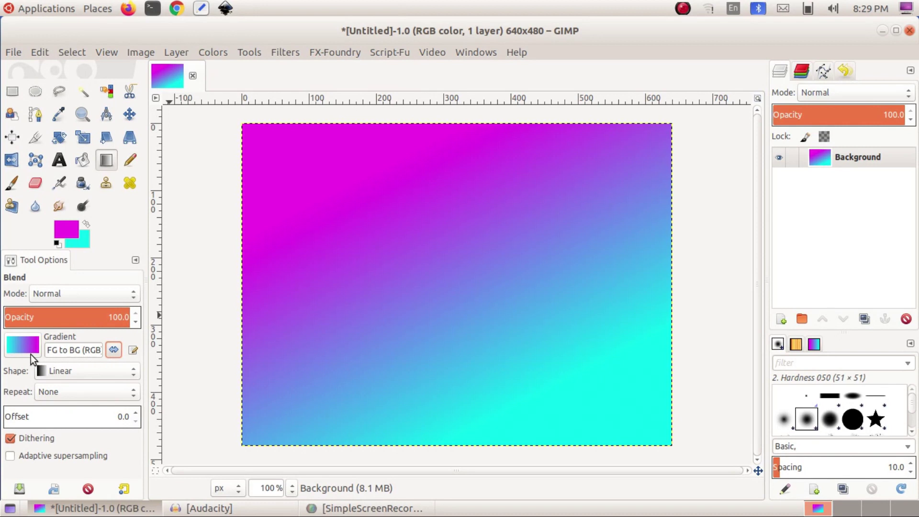
click(114, 351)
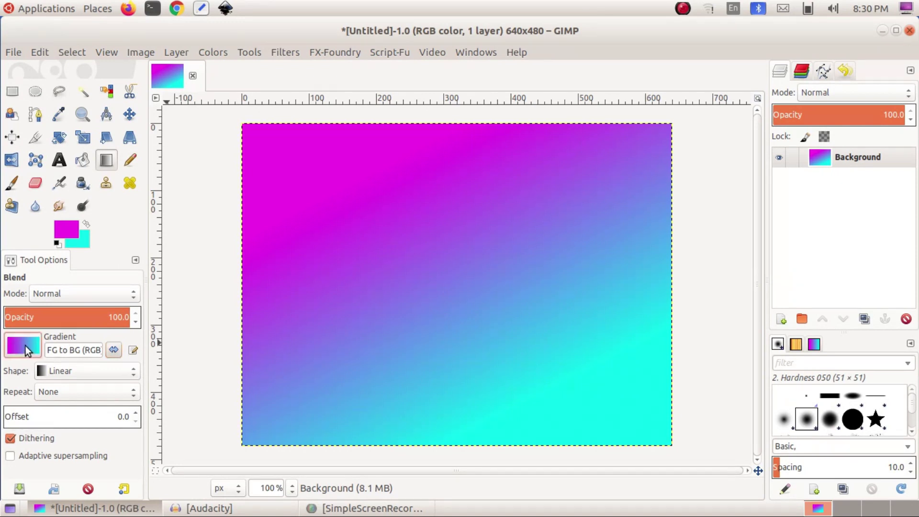
click(25, 345)
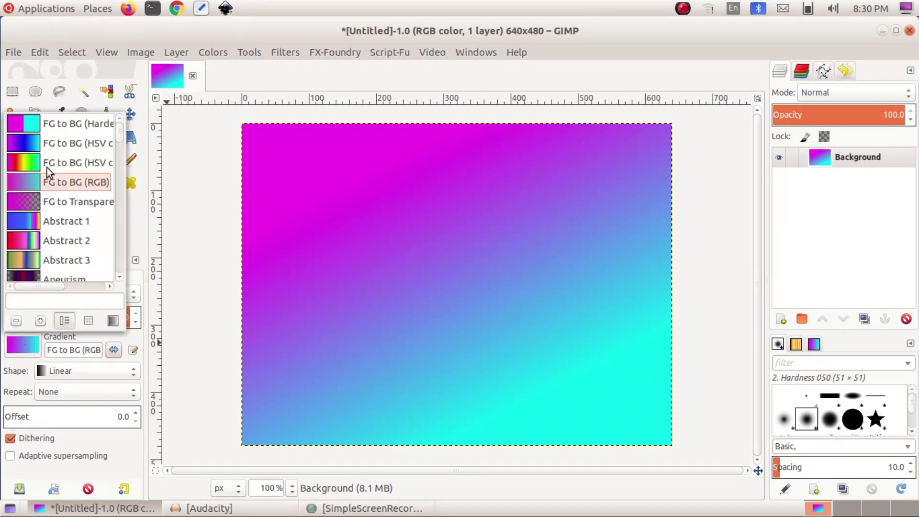
scroll(47, 168, down, 7)
scroll(47, 168, down, 6)
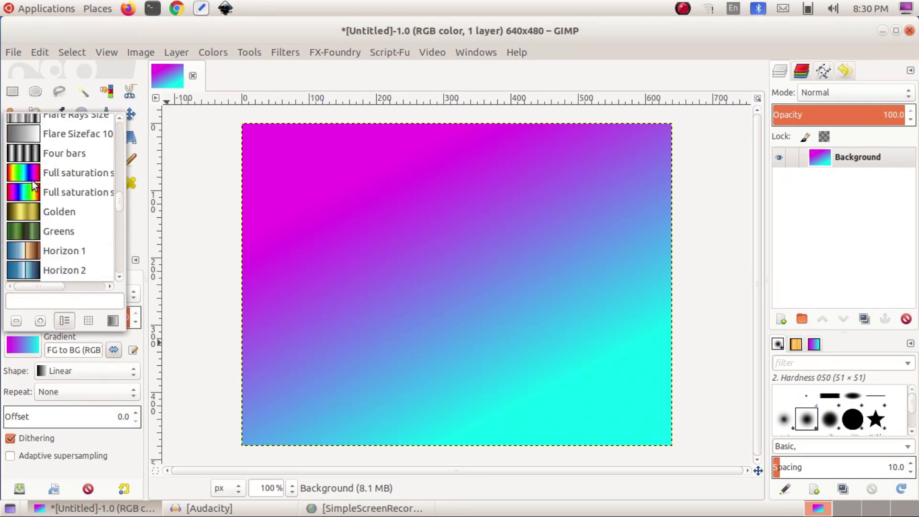
click(47, 174)
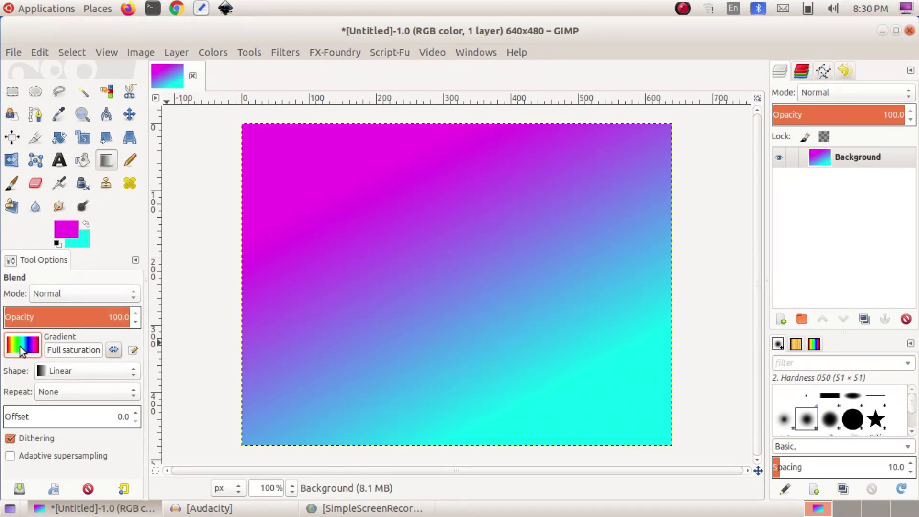
Step: Draw a diagonal rainbow gradient across the canvas, then switch the preset back to FG to BG (RGB)
drag(290, 284, 581, 315)
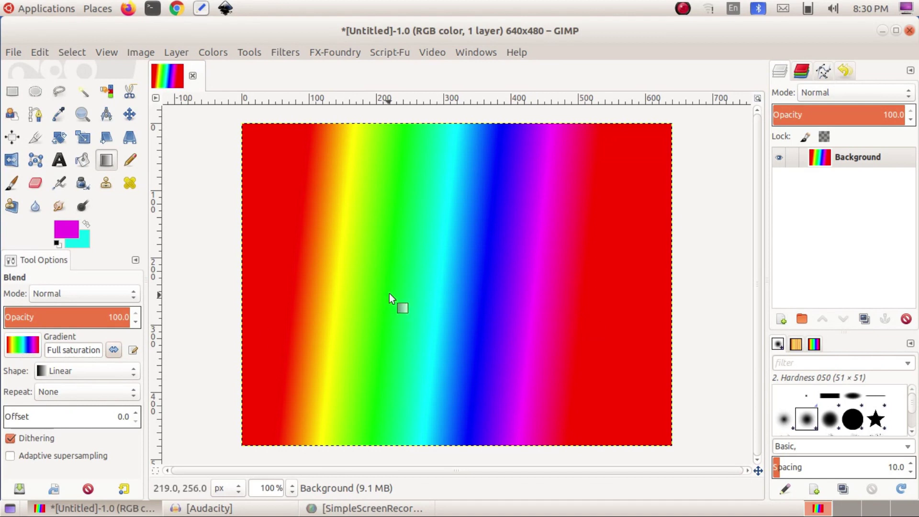
drag(305, 192, 557, 359)
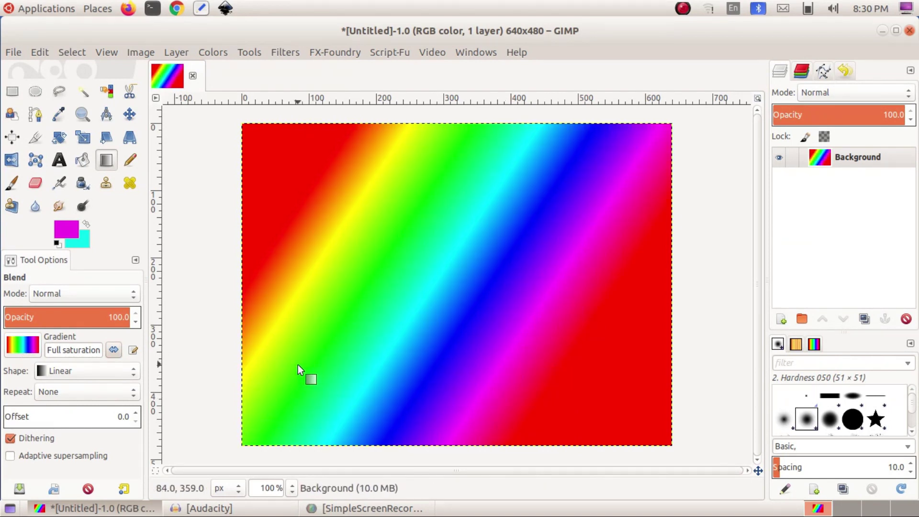
click(29, 350)
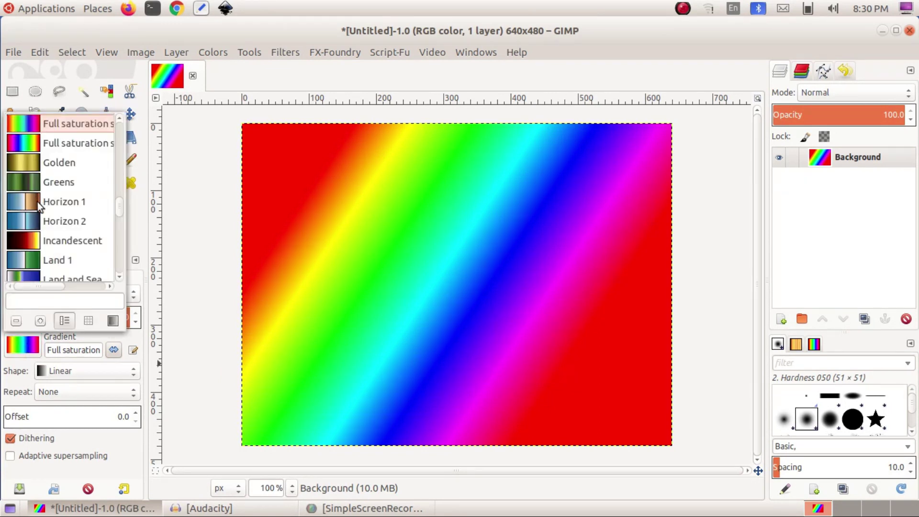
scroll(39, 202, up, 2)
scroll(39, 203, up, 10)
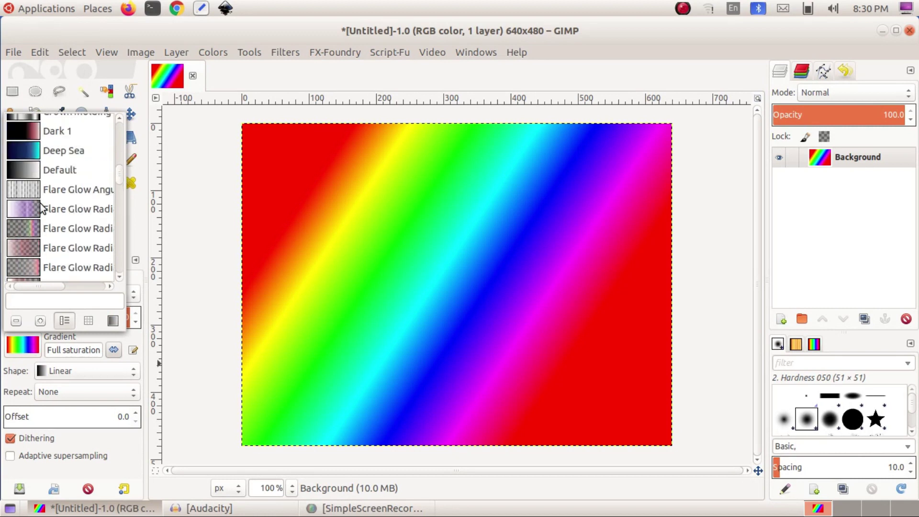
scroll(40, 205, up, 6)
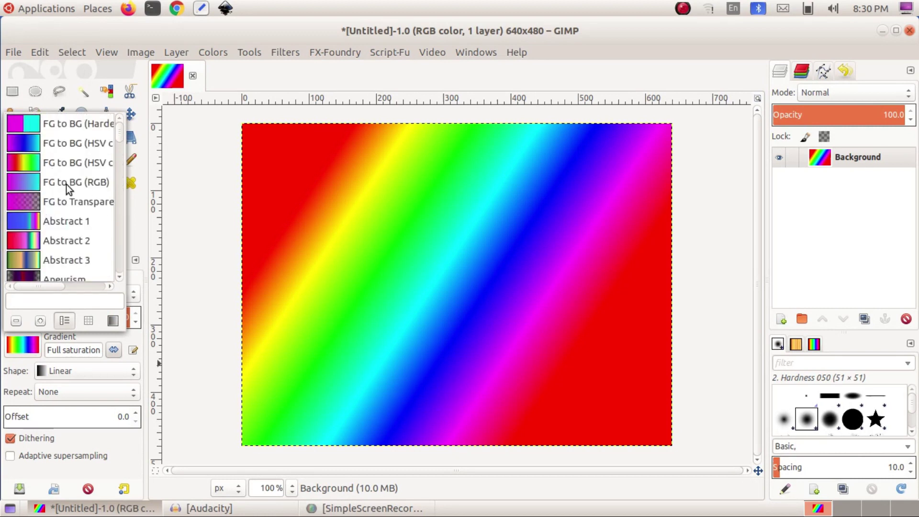
click(66, 185)
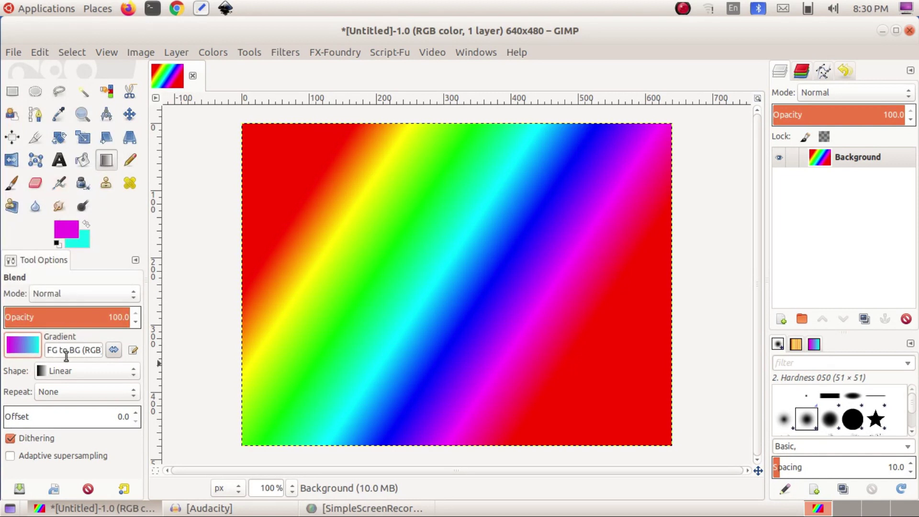
Step: Redraw a diagonal linear magenta-to-cyan gradient over the rainbow fill
drag(338, 265, 590, 363)
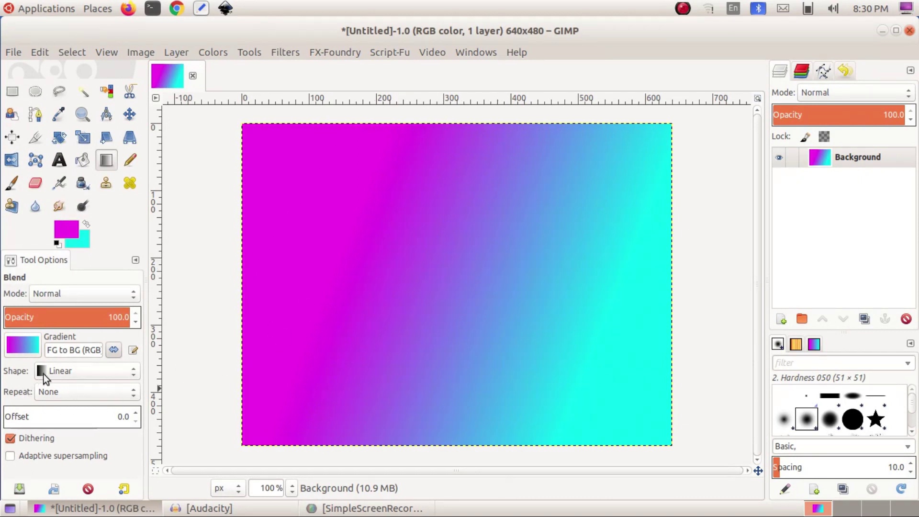
click(133, 377)
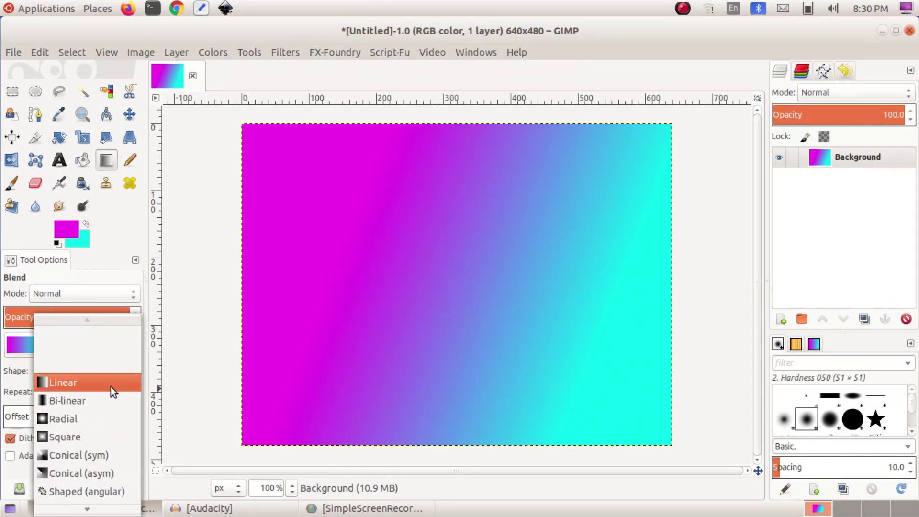
Step: Set the shape to Bi-linear and draw a vertical magenta band fading to cyan on both sides
click(96, 400)
drag(363, 286, 564, 282)
drag(393, 291, 494, 293)
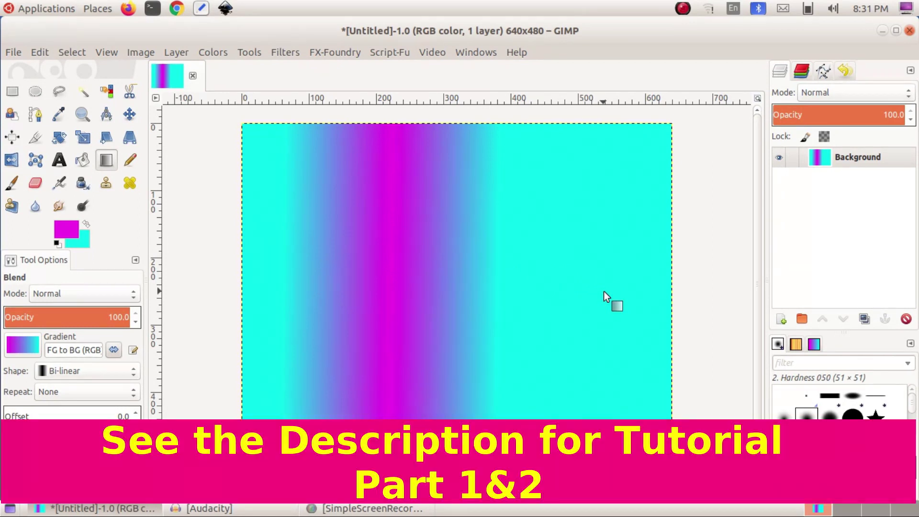
click(126, 373)
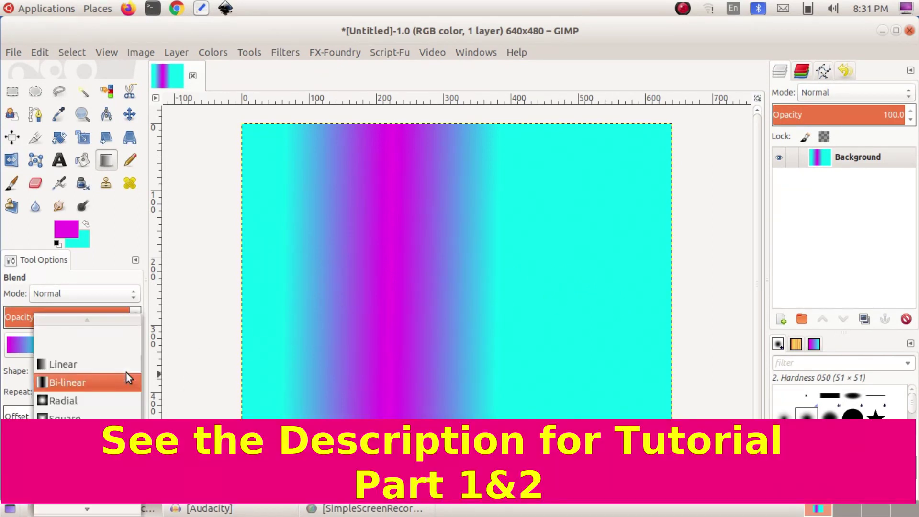
Step: Set the shape to Radial and draw a centred magenta circle fading outward to cyan
click(97, 401)
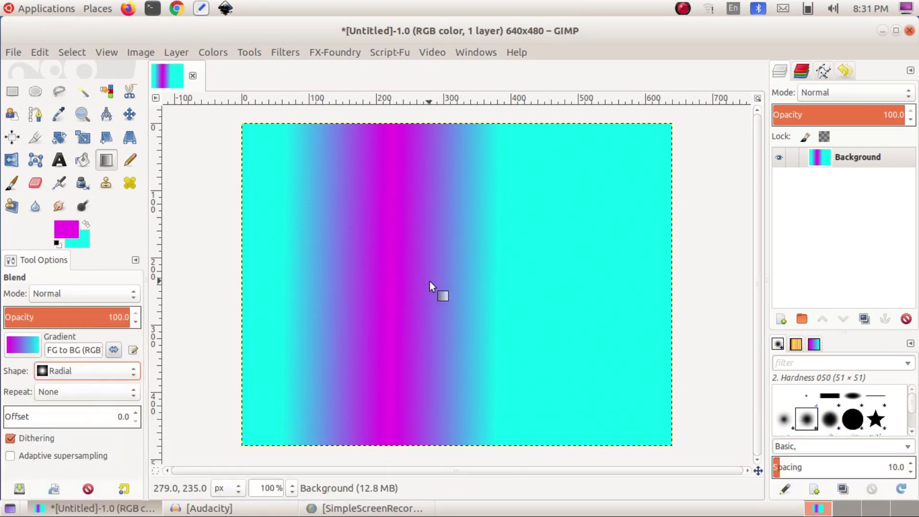
drag(394, 277, 531, 285)
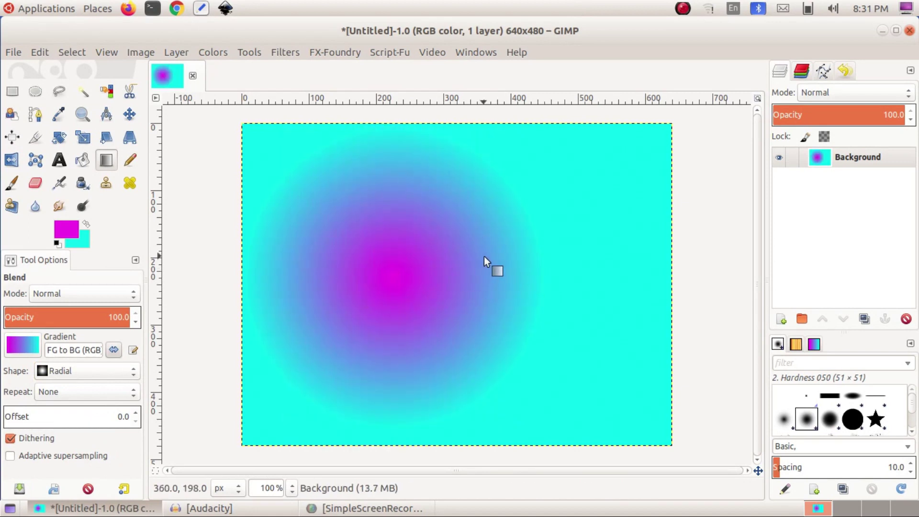
drag(432, 277, 539, 276)
drag(311, 274, 630, 271)
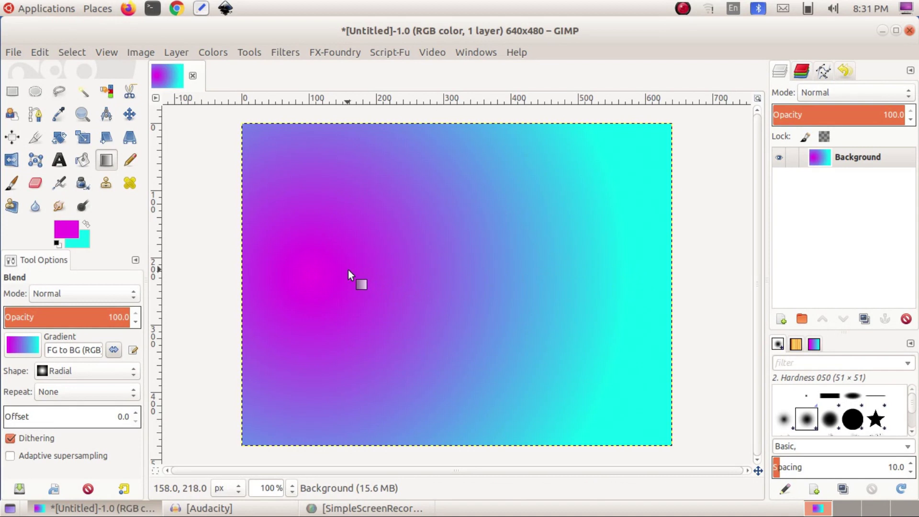
drag(349, 270, 444, 272)
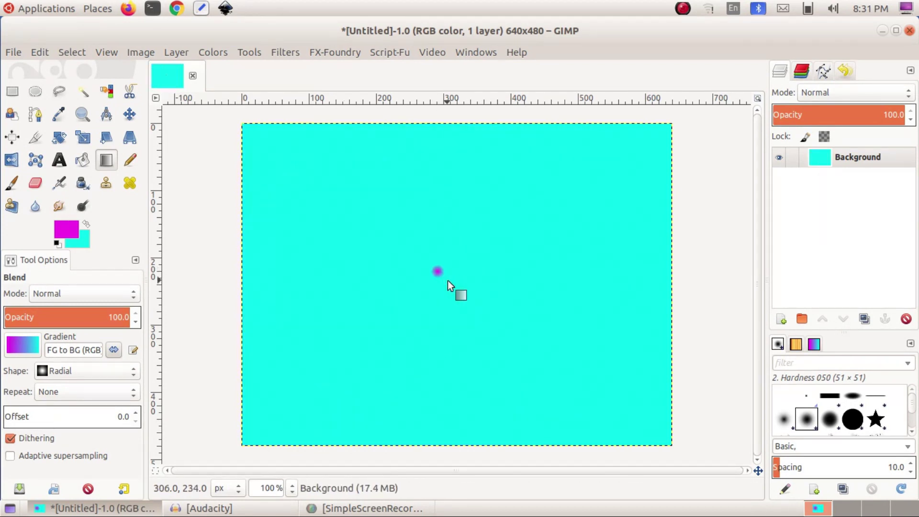
drag(392, 251, 582, 280)
drag(582, 280, 584, 281)
drag(421, 267, 585, 275)
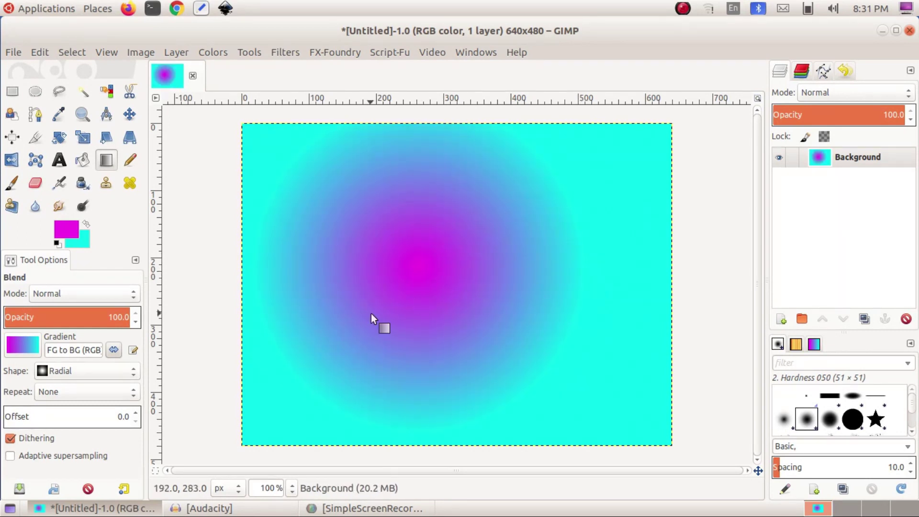
click(134, 372)
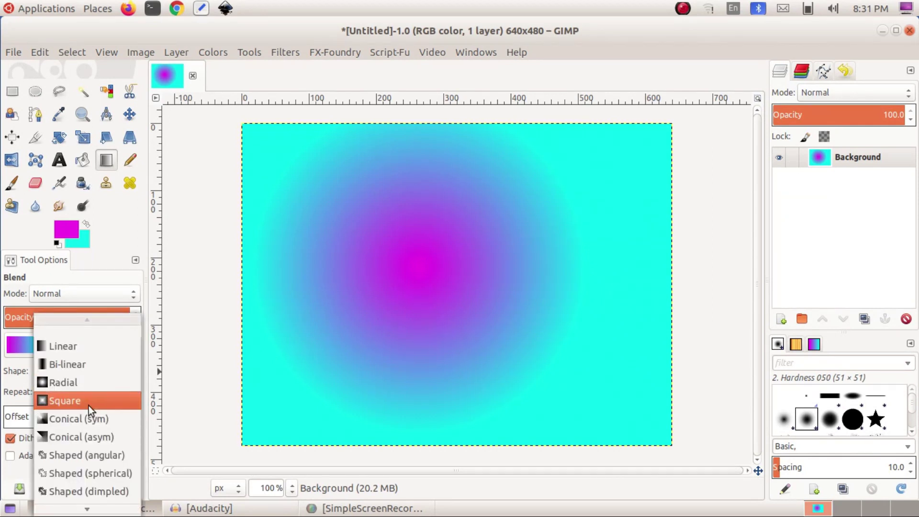
Step: Fill the canvas with a Conical (sym) gradient fanning magenta from an upper-left point
click(89, 419)
drag(338, 223, 474, 289)
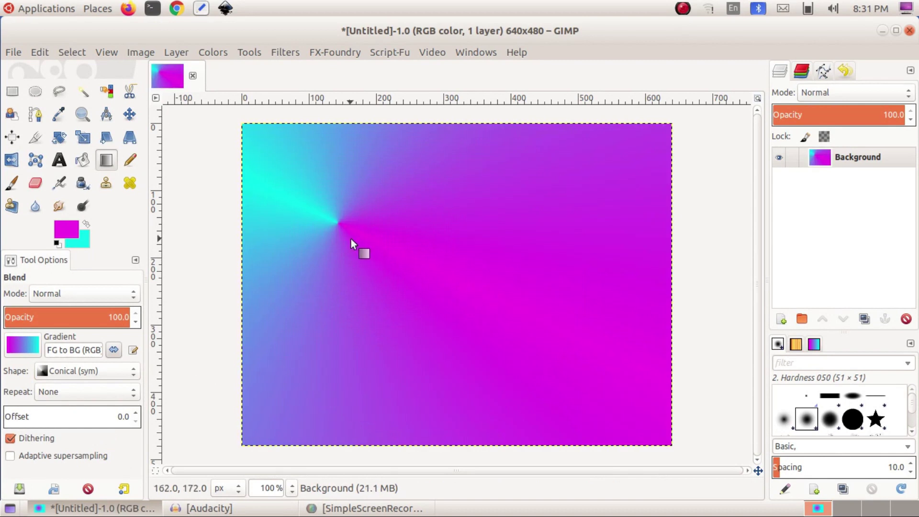
click(99, 370)
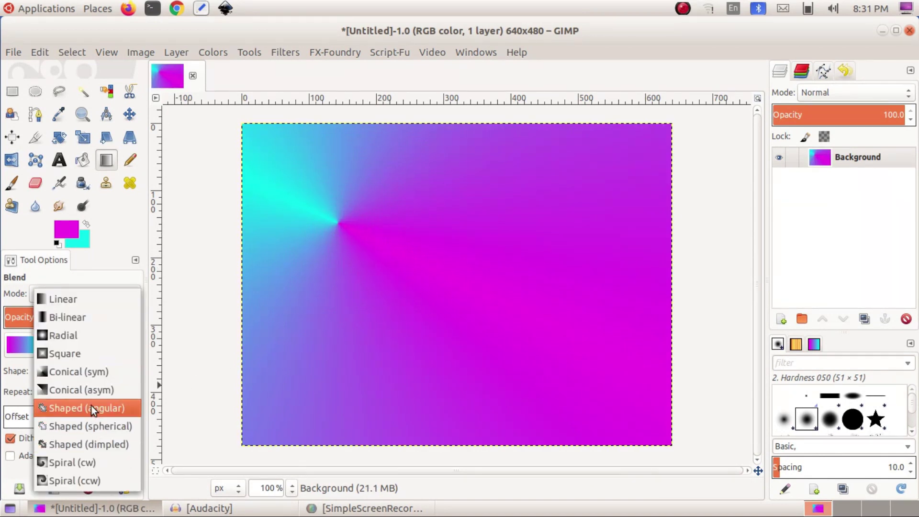
Step: Redraw the gradient as a Spiral (cw), settling on one large magenta-cyan spiral
click(73, 461)
drag(414, 240, 504, 322)
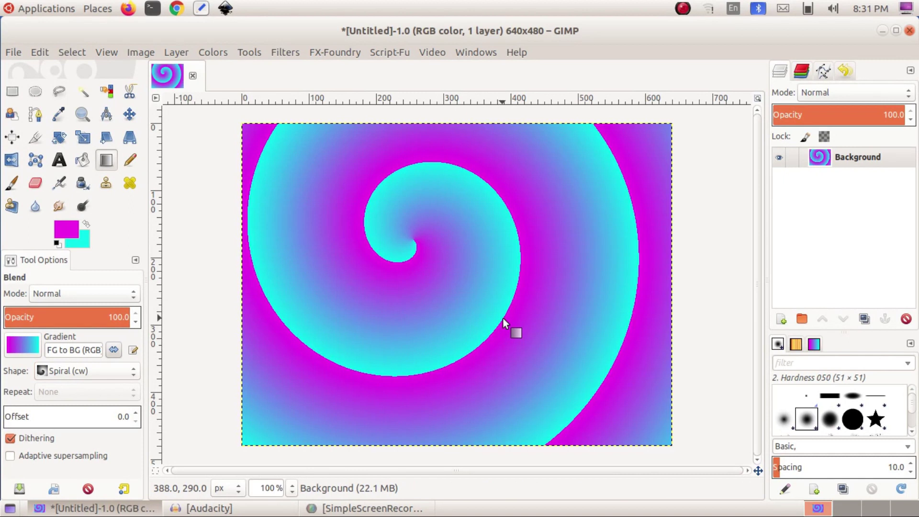
drag(373, 254, 602, 393)
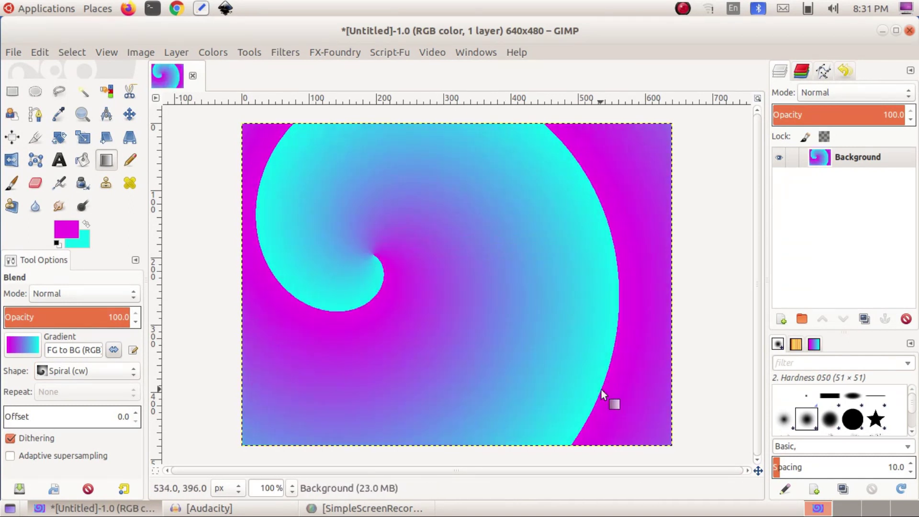
drag(419, 260, 440, 293)
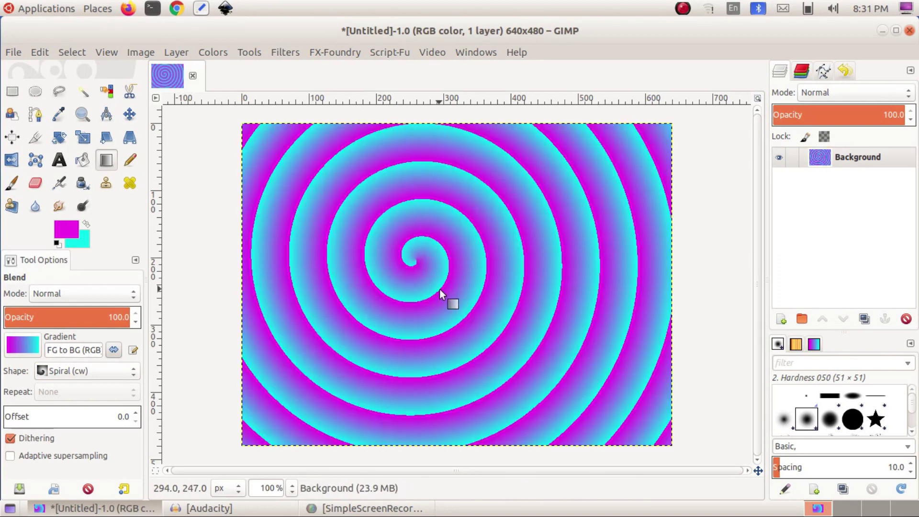
drag(429, 261, 433, 265)
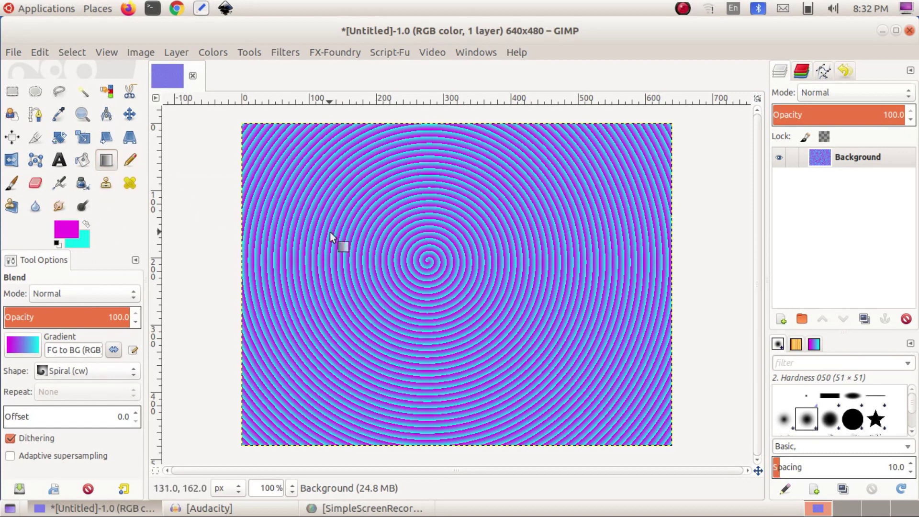
drag(378, 234, 563, 353)
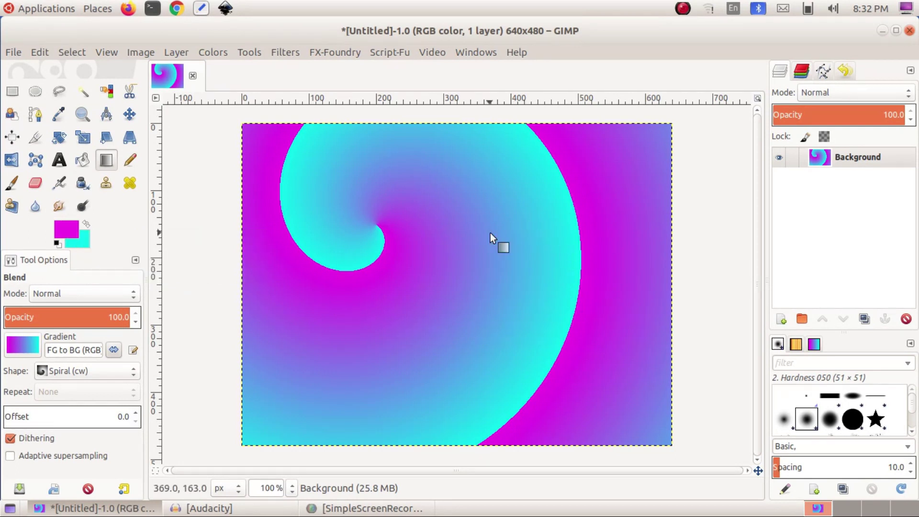
Step: Sample a purple from the spiral as the foreground colour
click(68, 232)
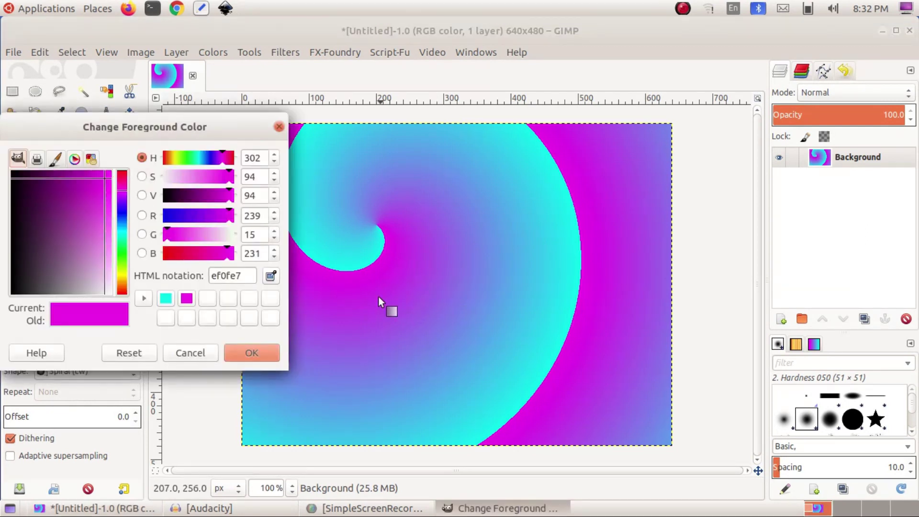
click(190, 354)
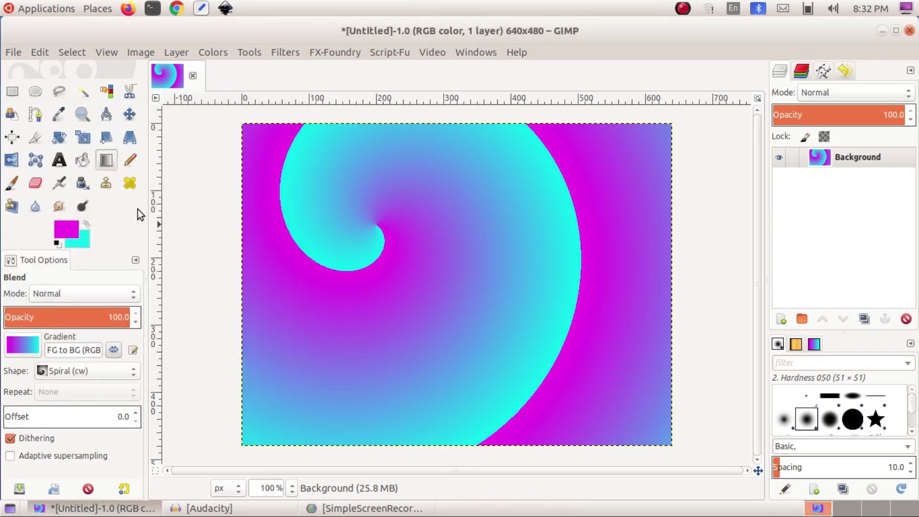
click(58, 115)
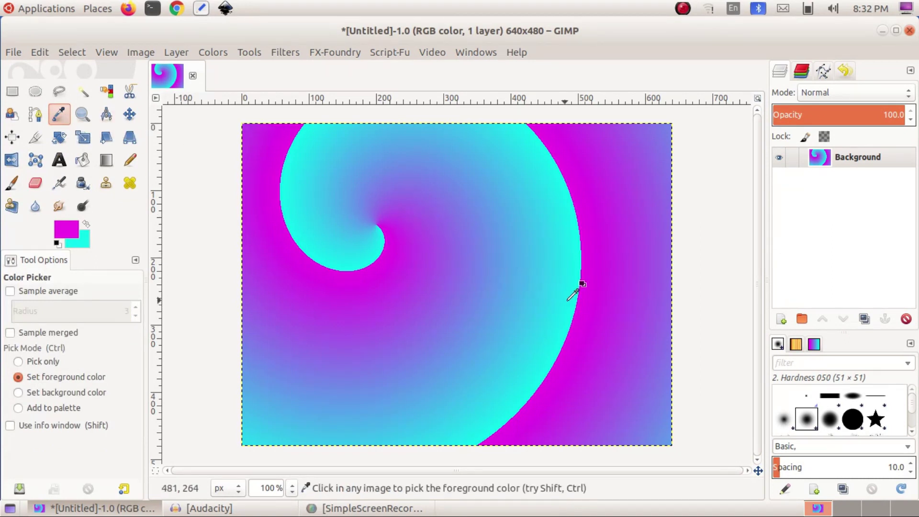
click(645, 367)
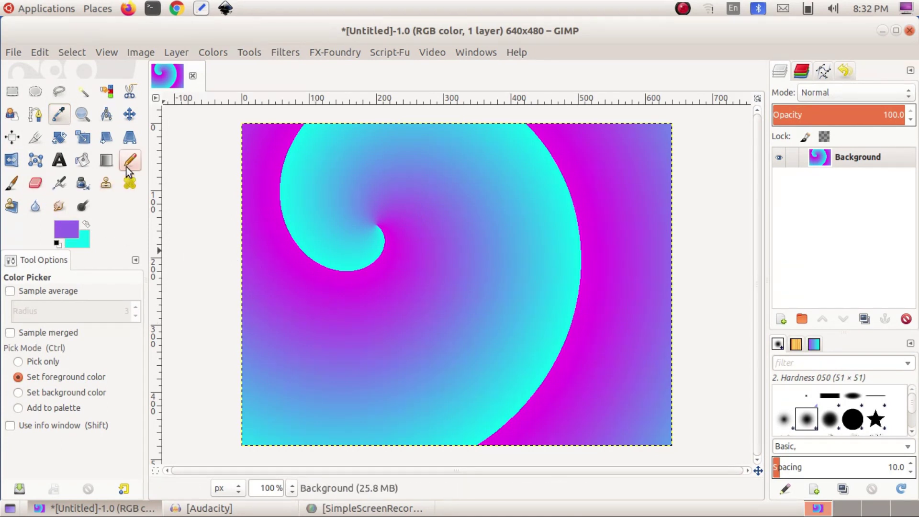
Step: Paint a thick purple zigzag over the lower right with the Hardness 100 paintbrush
click(12, 183)
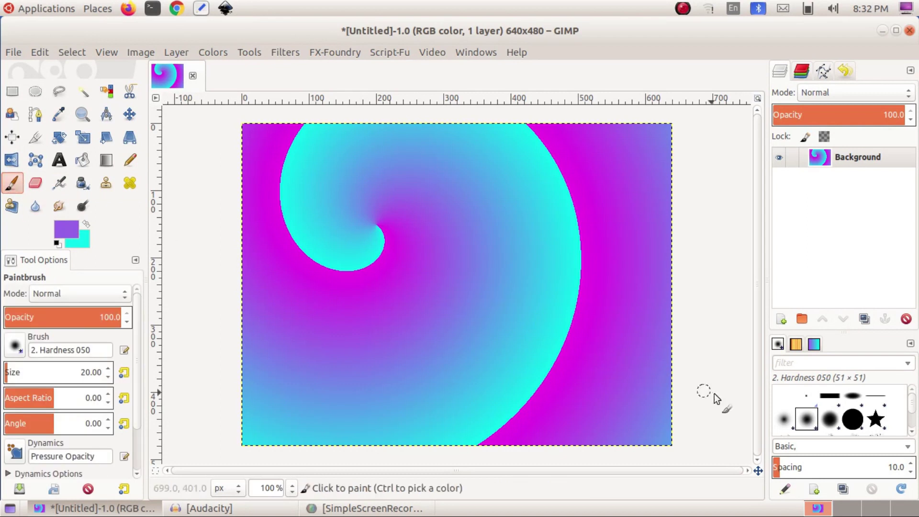
click(853, 419)
mouse_move(519, 235)
mouse_down()
mouse_move(467, 299)
mouse_move(508, 303)
mouse_move(425, 406)
mouse_move(510, 364)
mouse_up()
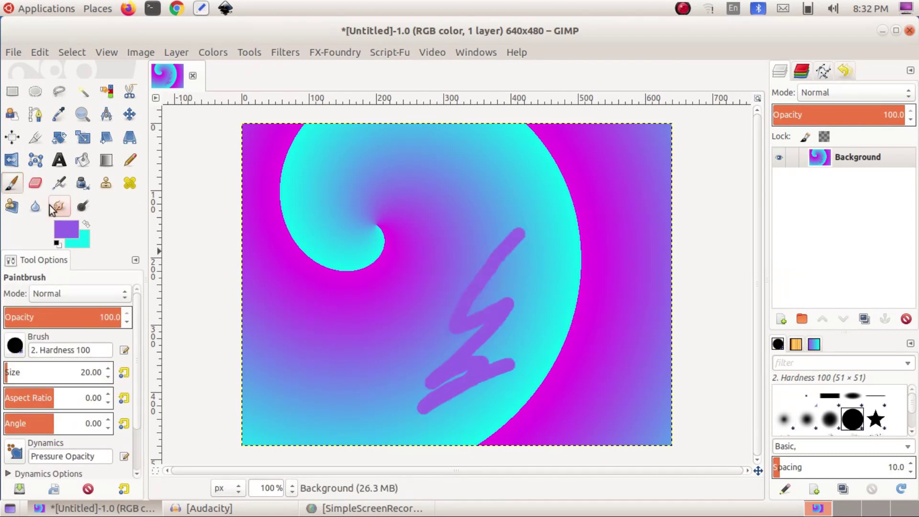
click(59, 115)
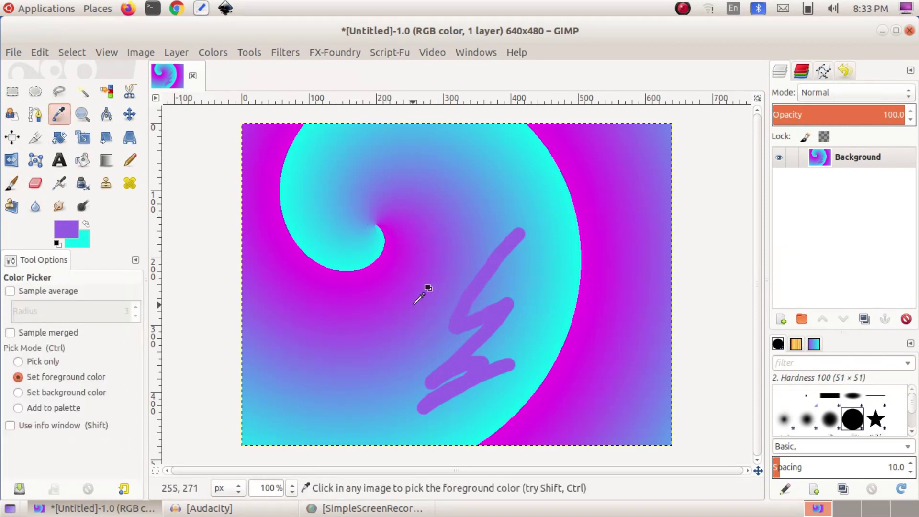
Step: Sample light blue from the canvas and pencil a zigzag left of the spiral curl
click(380, 420)
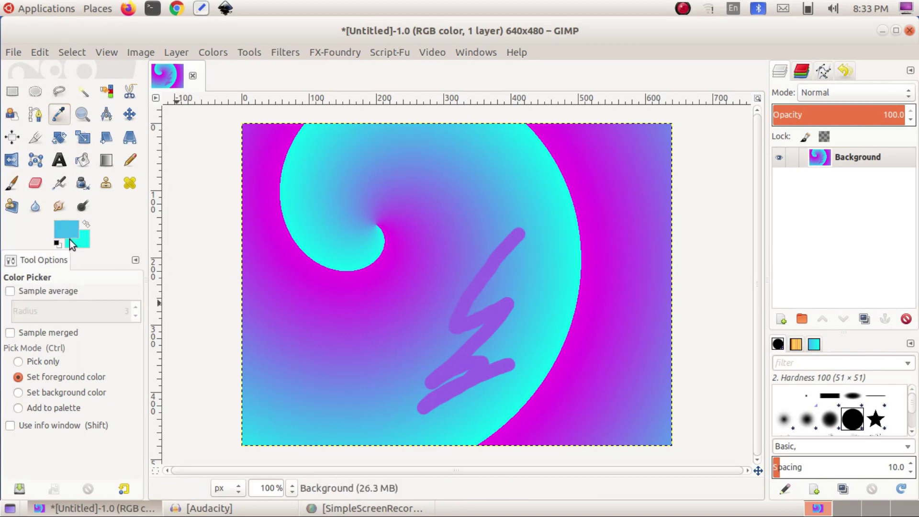
click(130, 161)
mouse_move(300, 263)
mouse_down()
mouse_move(290, 285)
mouse_move(338, 266)
mouse_move(328, 319)
mouse_move(374, 311)
mouse_up()
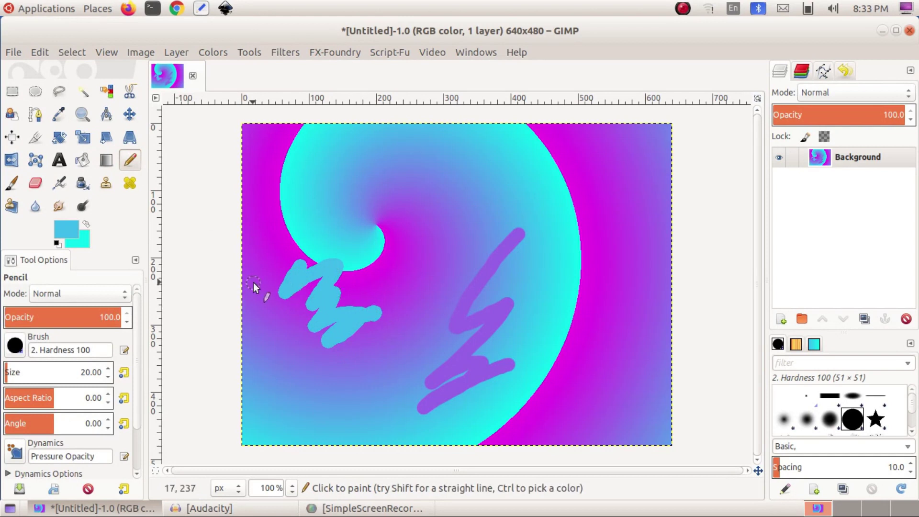